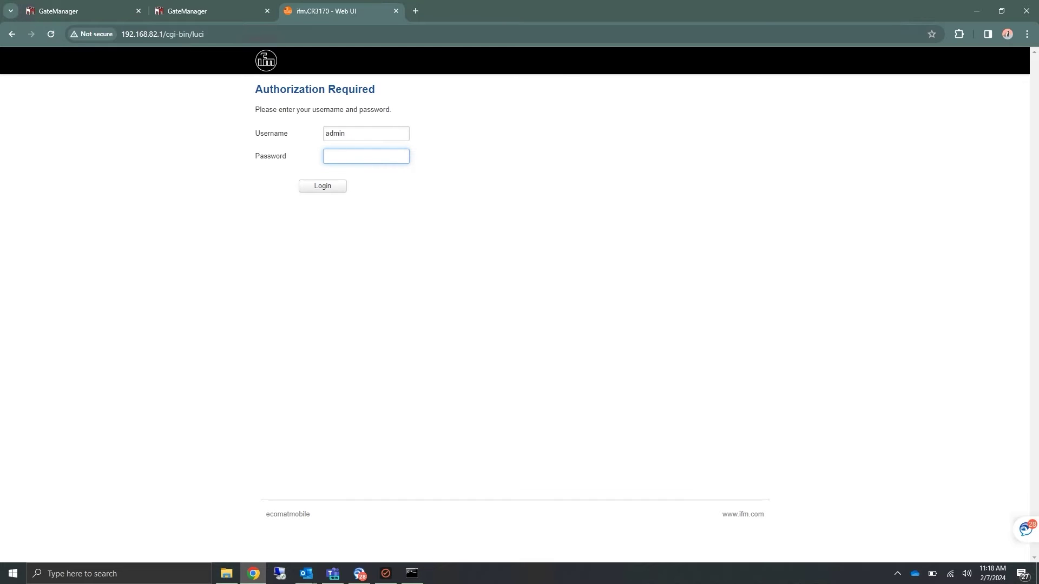
Enter the admin password to log in to the CR3170 Web UI.
{"action": "type", "text": "admin"}
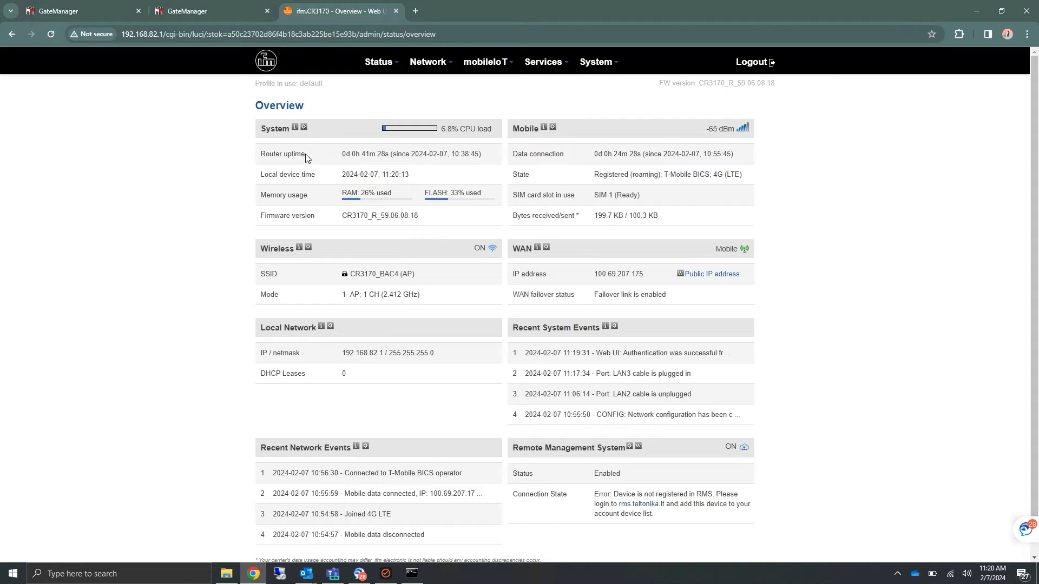
Run the Setup Wizard, keeping the default time zone, automatic APN, LAN and WiFi settings through RMS.
{"action": "mouse_move", "coordinate": [595, 63]}
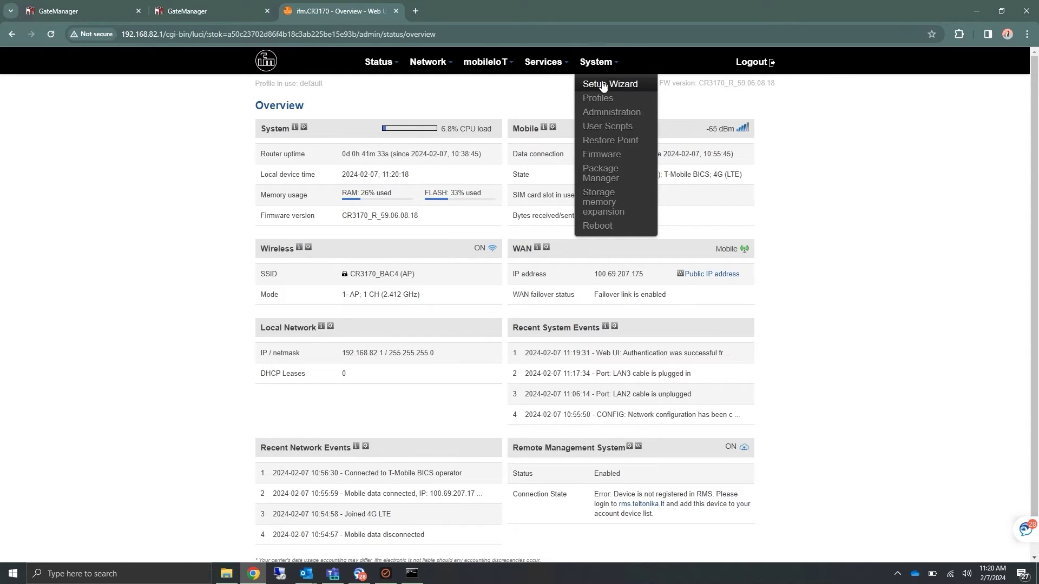
{"action": "left_click", "coordinate": [605, 89]}
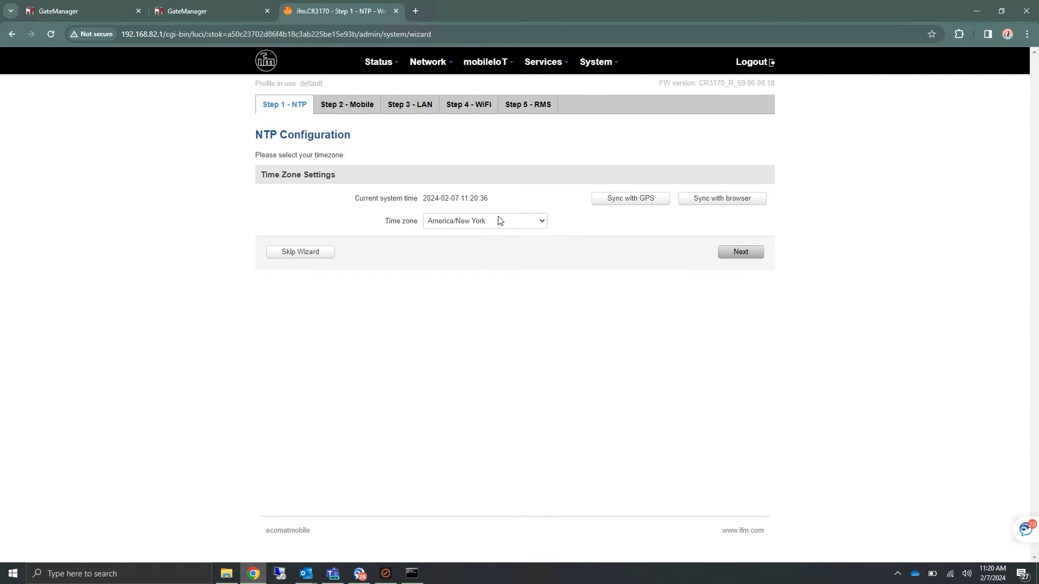
{"action": "left_click", "coordinate": [741, 253]}
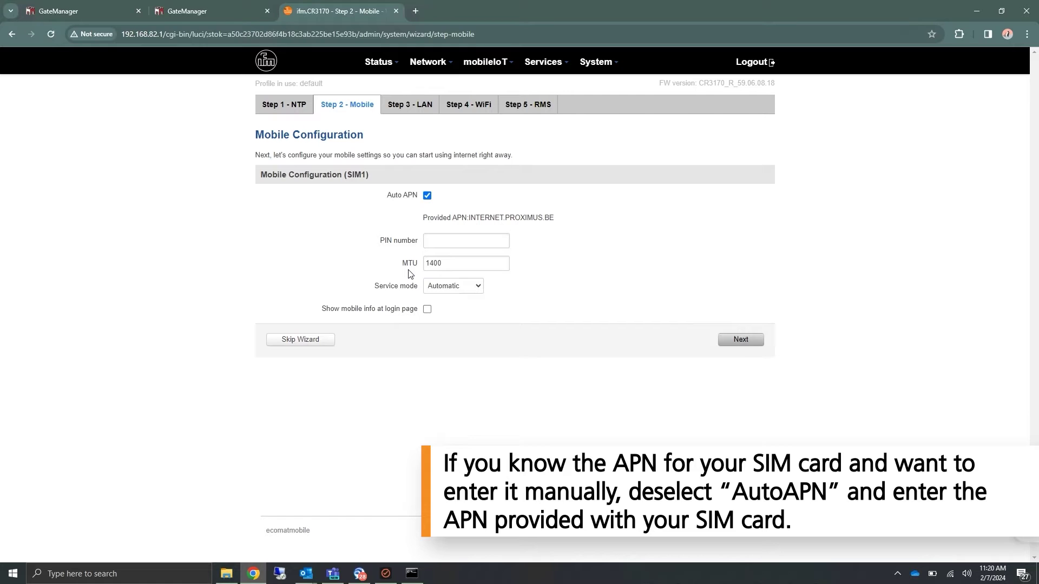
{"action": "left_click", "coordinate": [741, 340]}
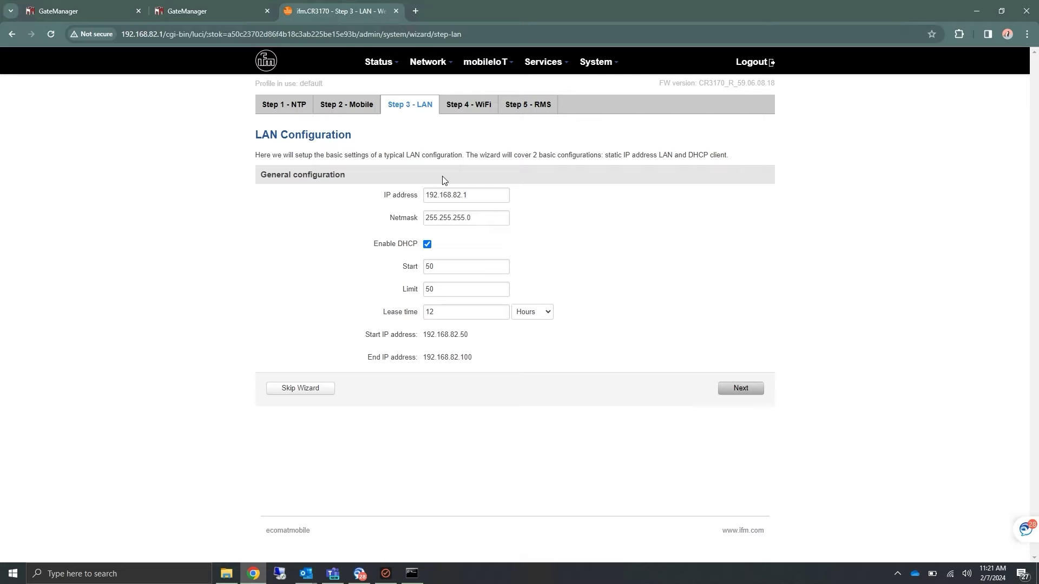
{"action": "left_click", "coordinate": [749, 395]}
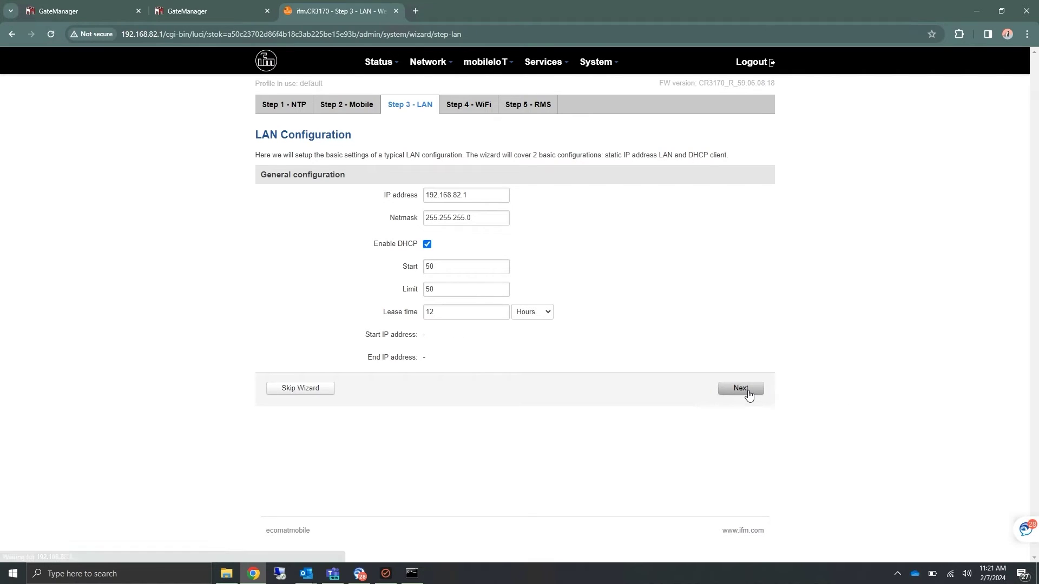
{"action": "left_click", "coordinate": [746, 397]}
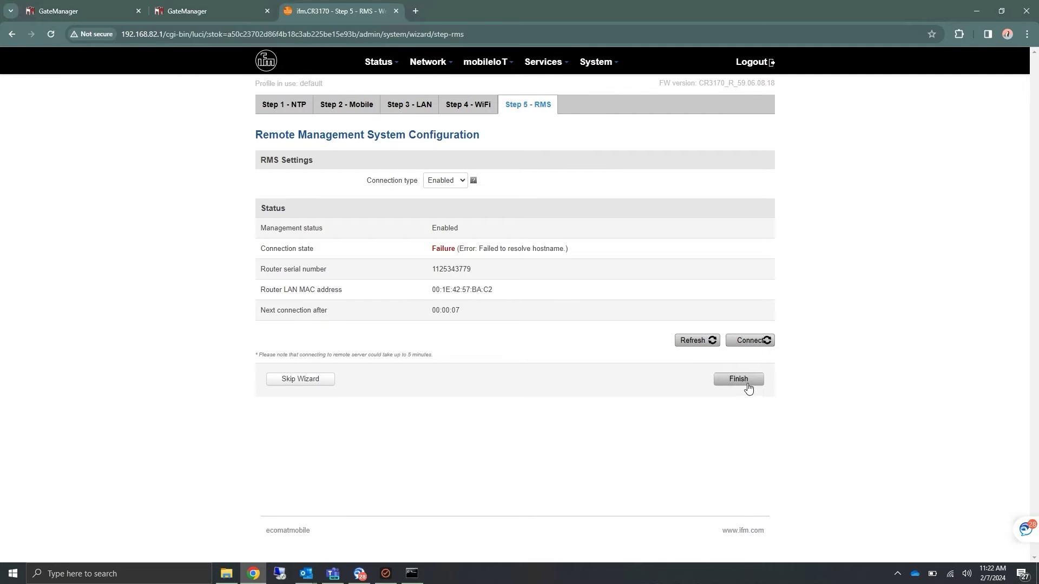
{"action": "left_click", "coordinate": [745, 383]}
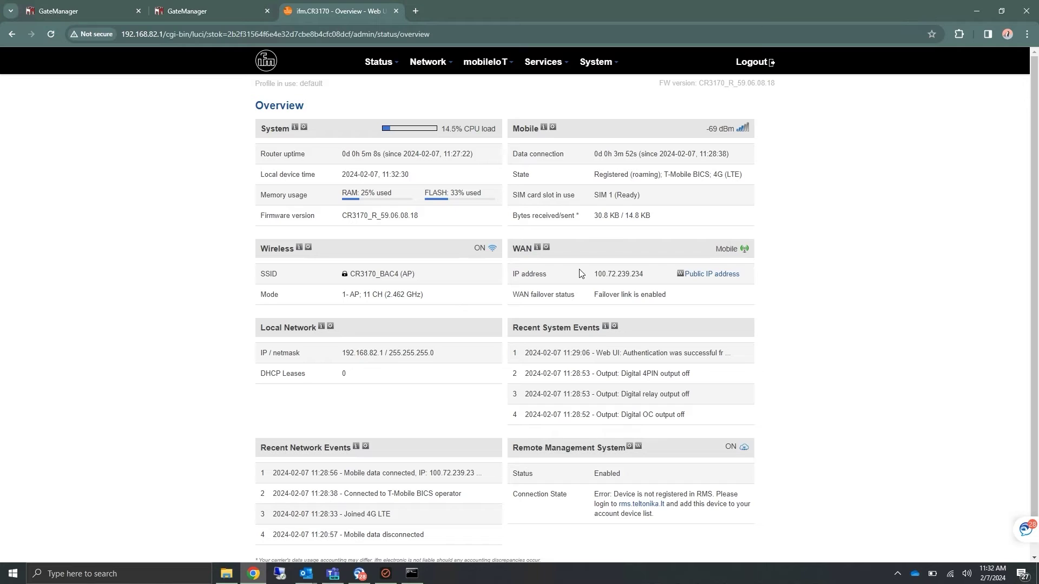
Let the wizard finish and wait for the router's Overview page to reload.
{"action": "mouse_move", "coordinate": [427, 62]}
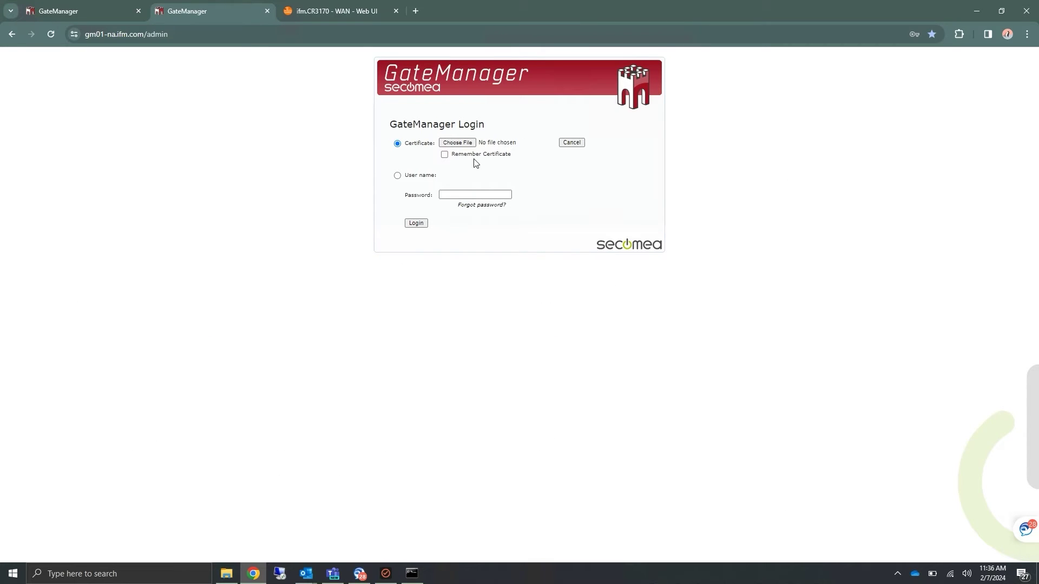
Log in with the domain administrator password, then view the SiteManager Embedded Extended and DEMO LinkManager licenses.
{"action": "left_click", "coordinate": [475, 194]}
{"action": "left_click", "coordinate": [476, 194]}
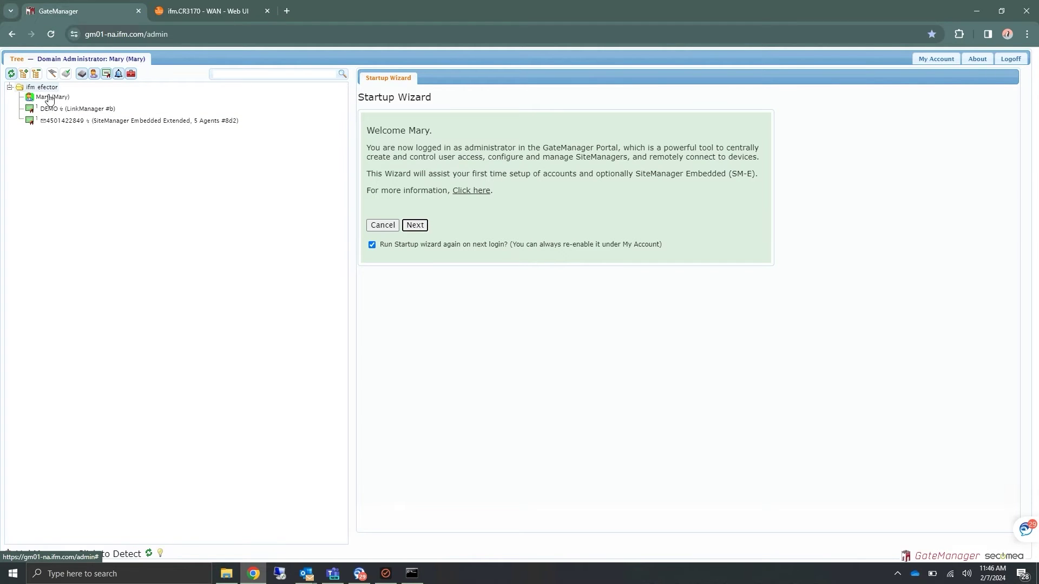
{"action": "left_click", "coordinate": [103, 121]}
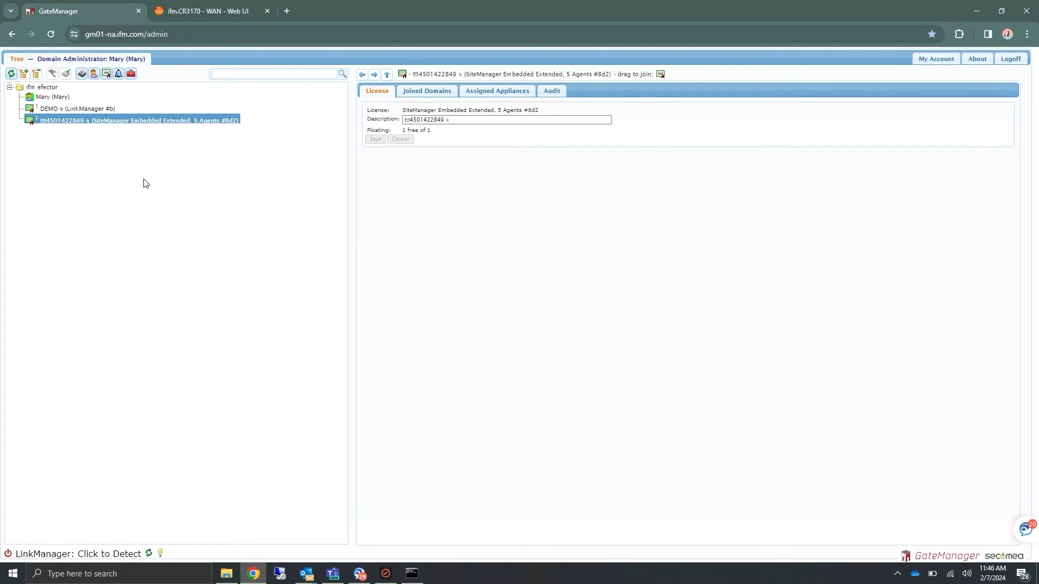
{"action": "left_click", "coordinate": [66, 111]}
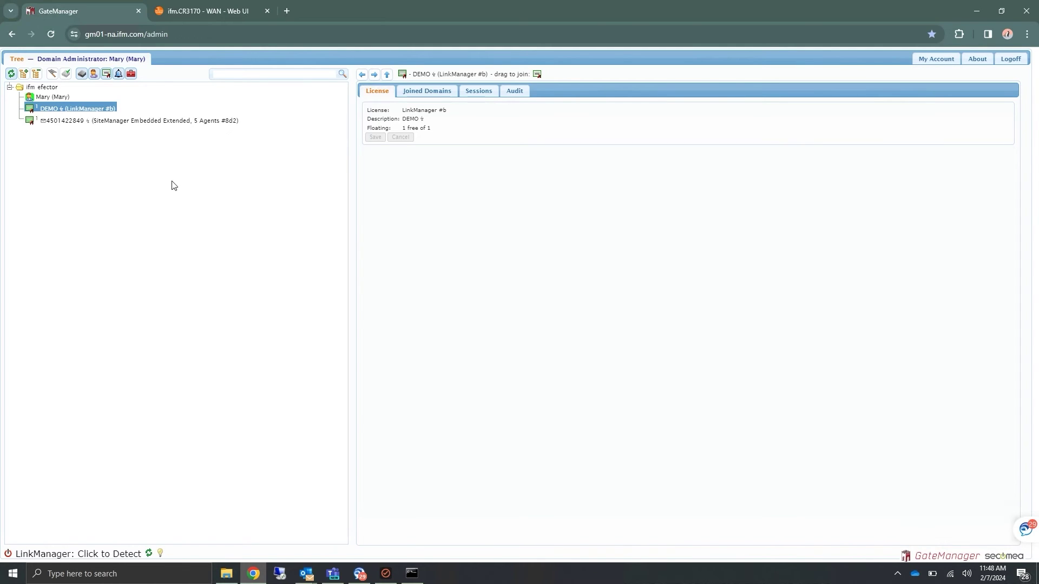
Open the router's Services > SiteManager settings and select the GateManager server address.
{"action": "left_click", "coordinate": [193, 12]}
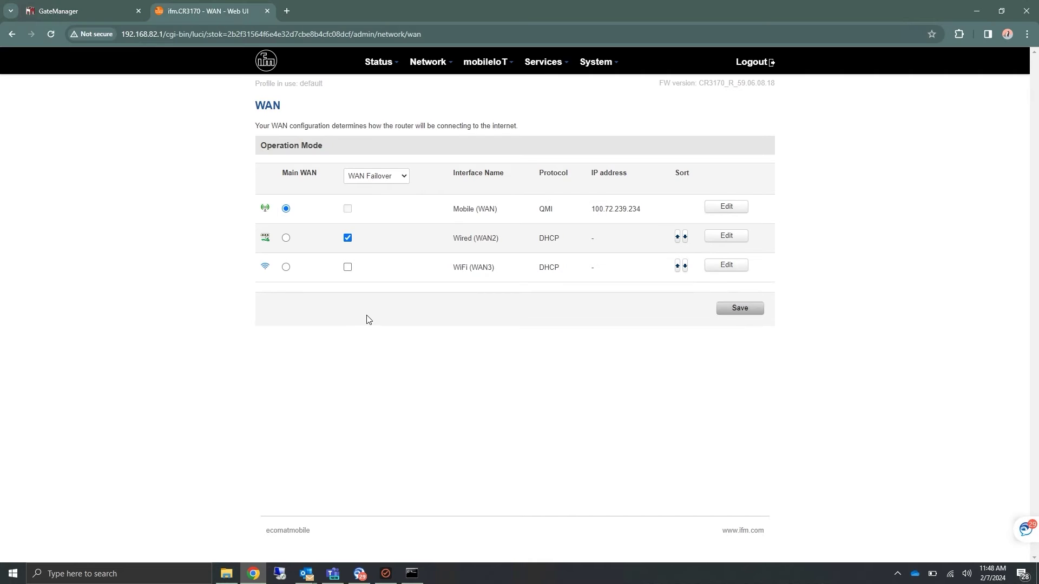
{"action": "mouse_move", "coordinate": [541, 62]}
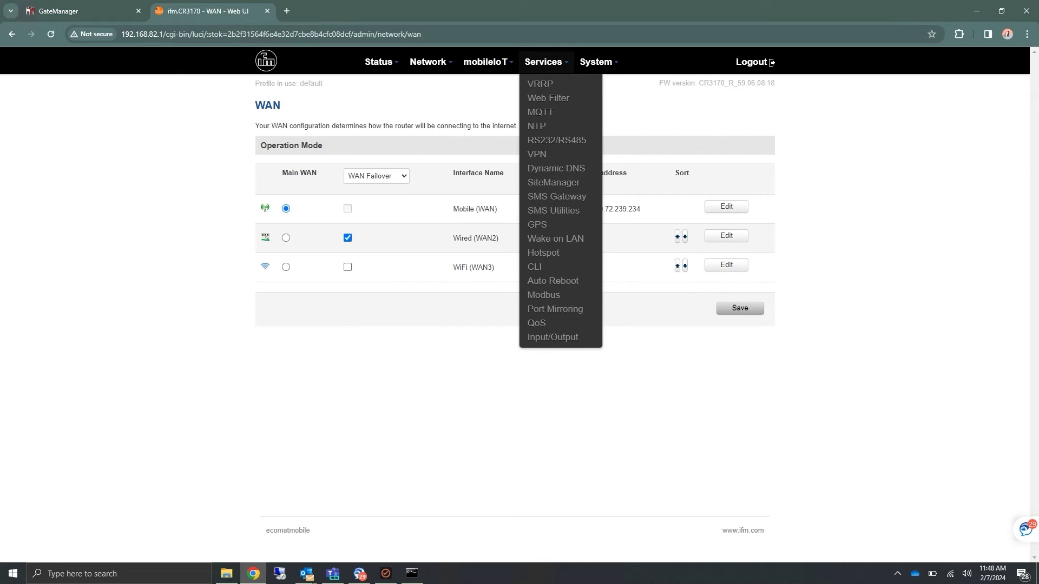
{"action": "left_click", "coordinate": [543, 185]}
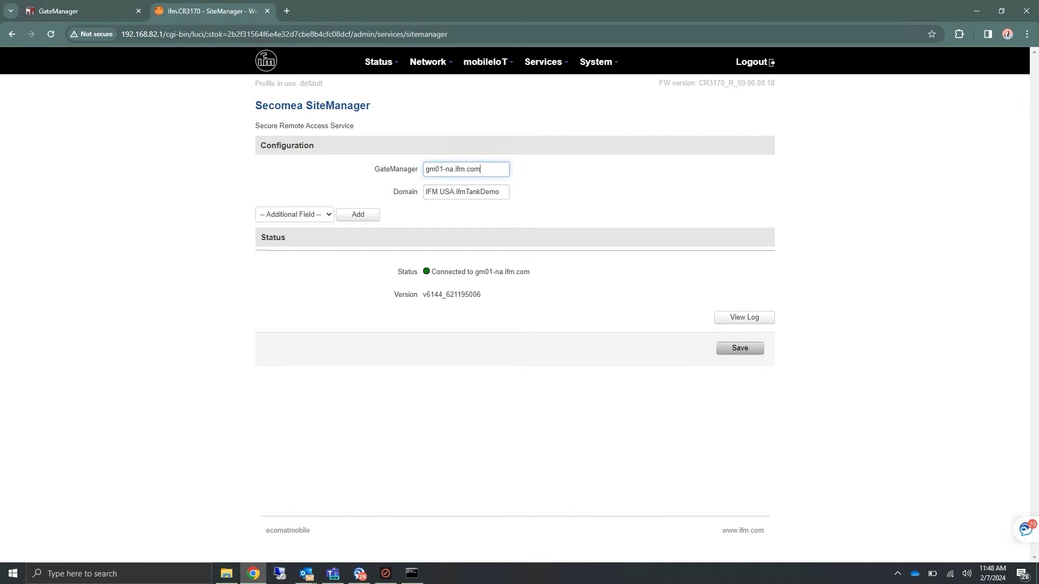
{"action": "left_click_drag", "start_coordinate": [484, 169], "coordinate": [424, 173]}
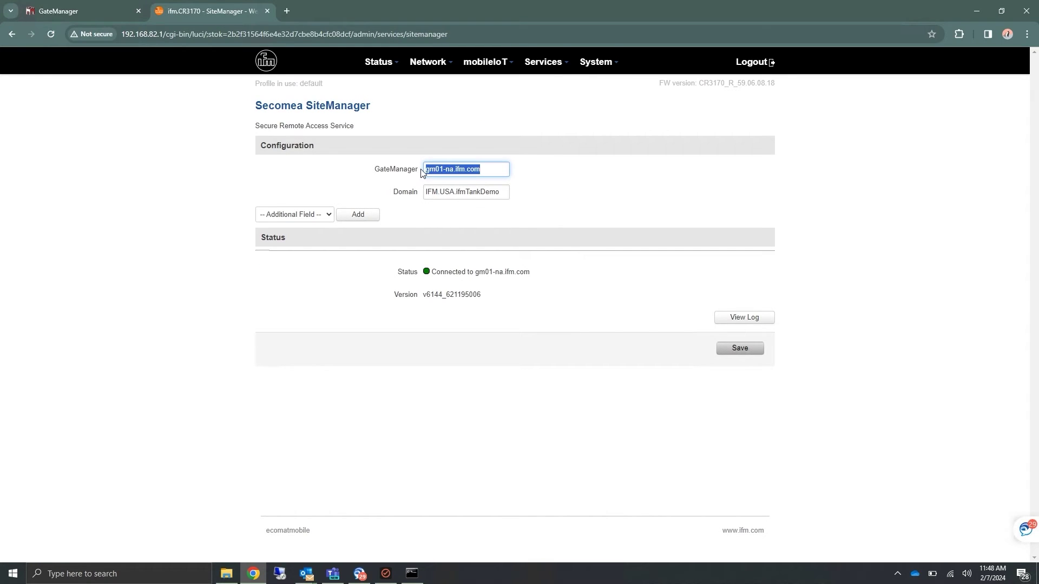
Copy host name gm01-na.ifm.com from the GateManager portal address into the router's GateManager field.
{"action": "left_click", "coordinate": [82, 12]}
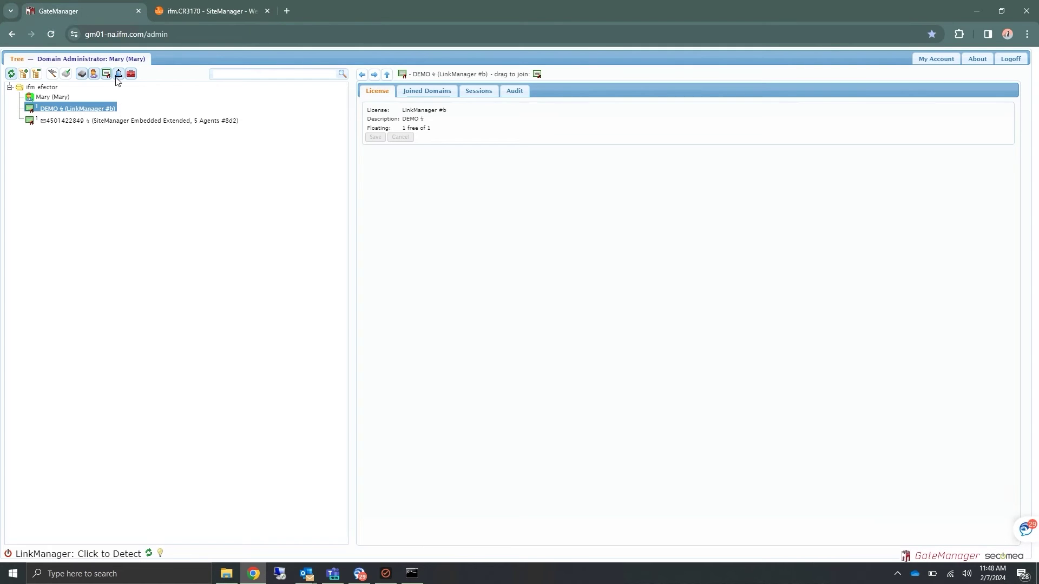
{"action": "left_click", "coordinate": [111, 36]}
{"action": "left_click", "coordinate": [112, 36]}
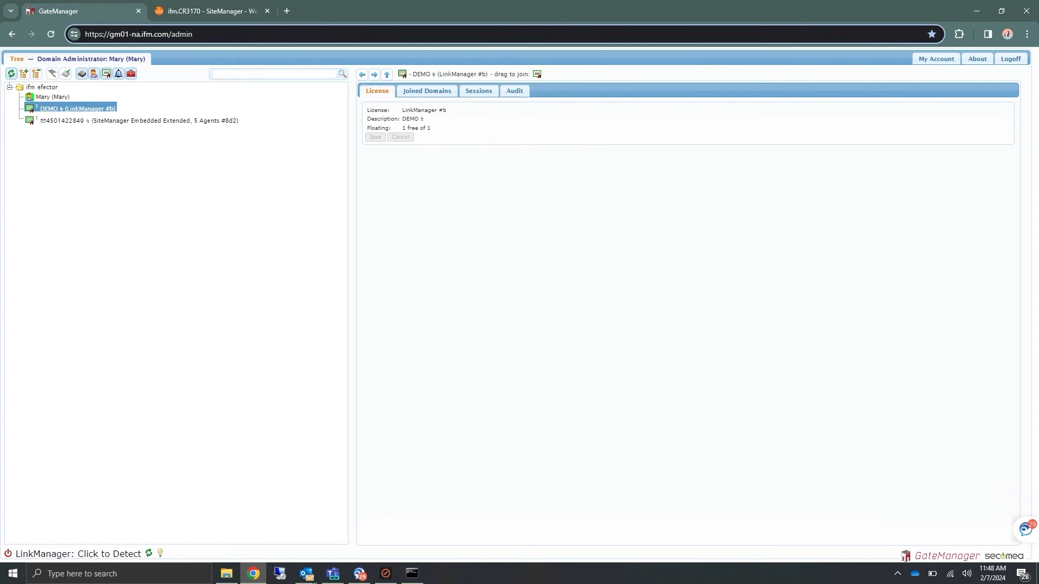
{"action": "left_click_drag", "start_coordinate": [111, 34], "coordinate": [168, 35]}
{"action": "key", "text": "ctrl+c"}
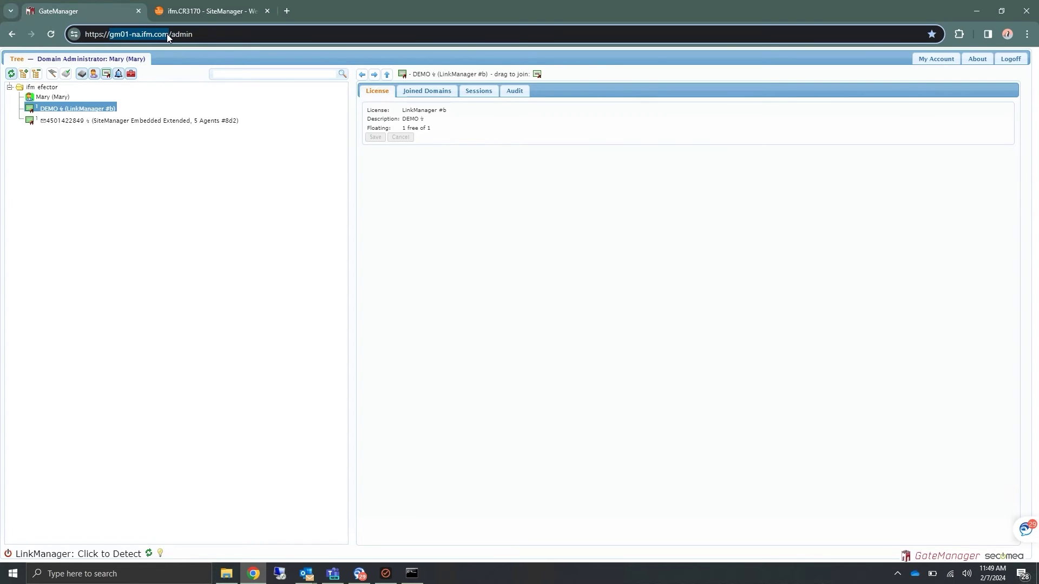
{"action": "left_click", "coordinate": [193, 15]}
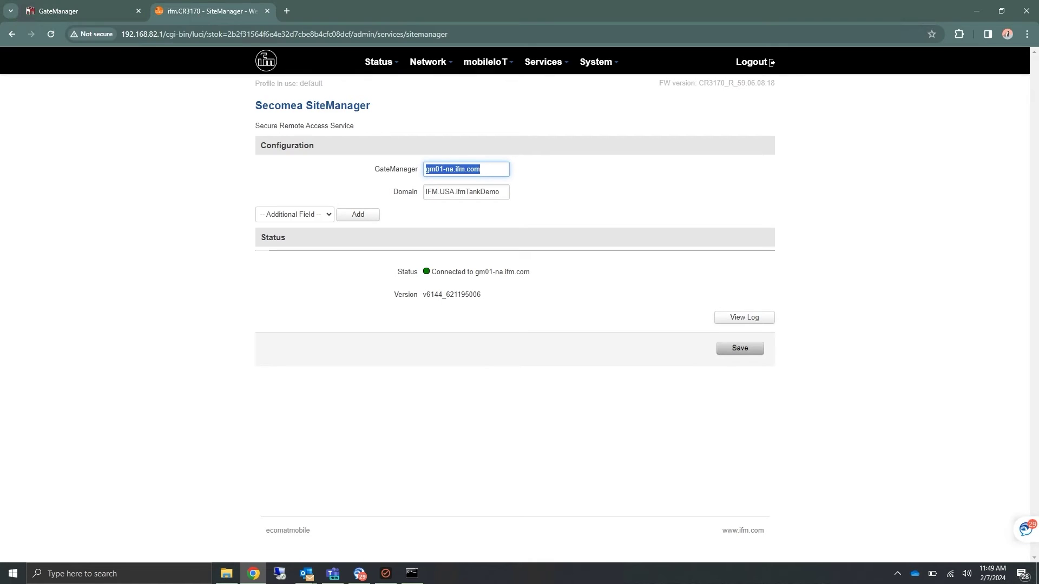
{"action": "key", "text": "ctrl+v"}
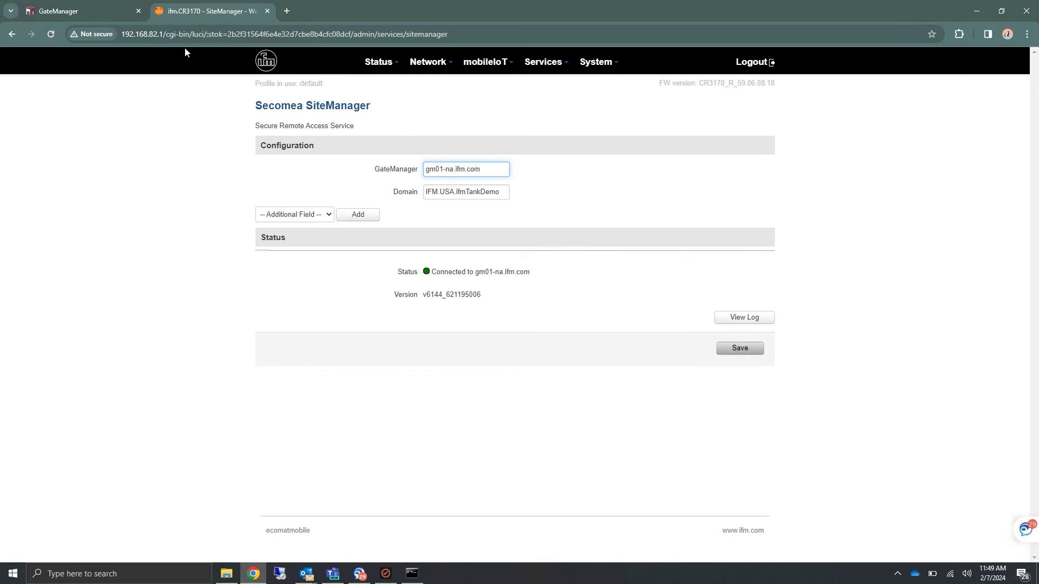
Copy the domain token of the ifm efector domain in GateManager.
{"action": "left_click", "coordinate": [87, 11]}
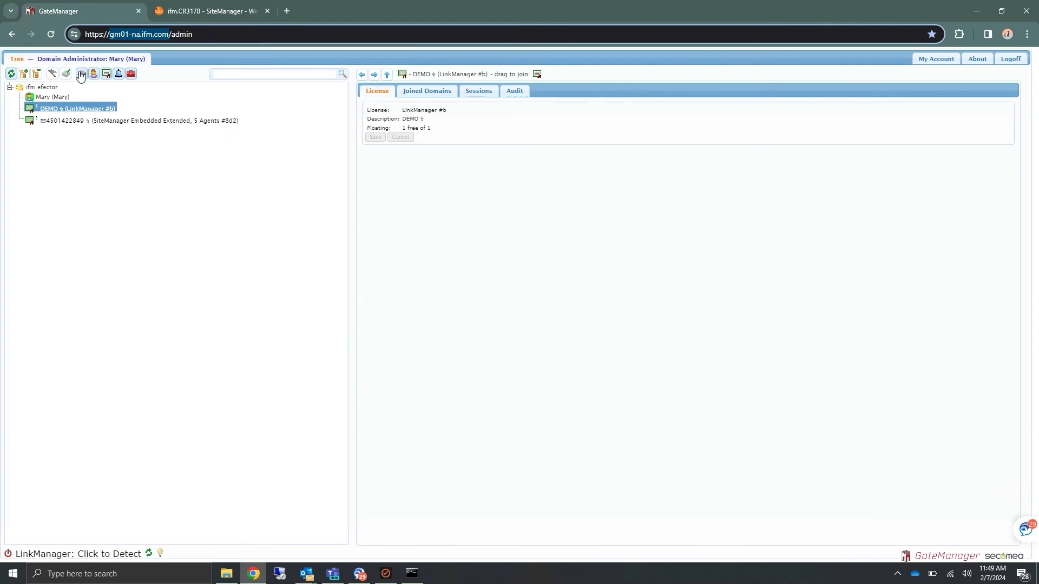
{"action": "left_click", "coordinate": [41, 88]}
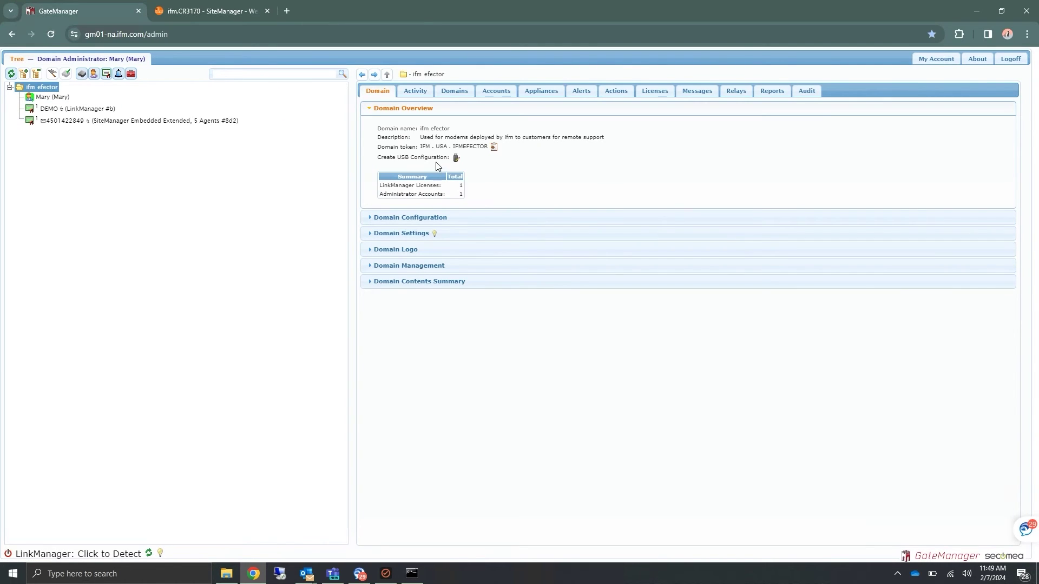
{"action": "left_click", "coordinate": [494, 147]}
{"action": "left_click", "coordinate": [623, 333]}
Replace the router's ifmTankDemo Domain value with the ifm efector token and save.
{"action": "left_click", "coordinate": [206, 7]}
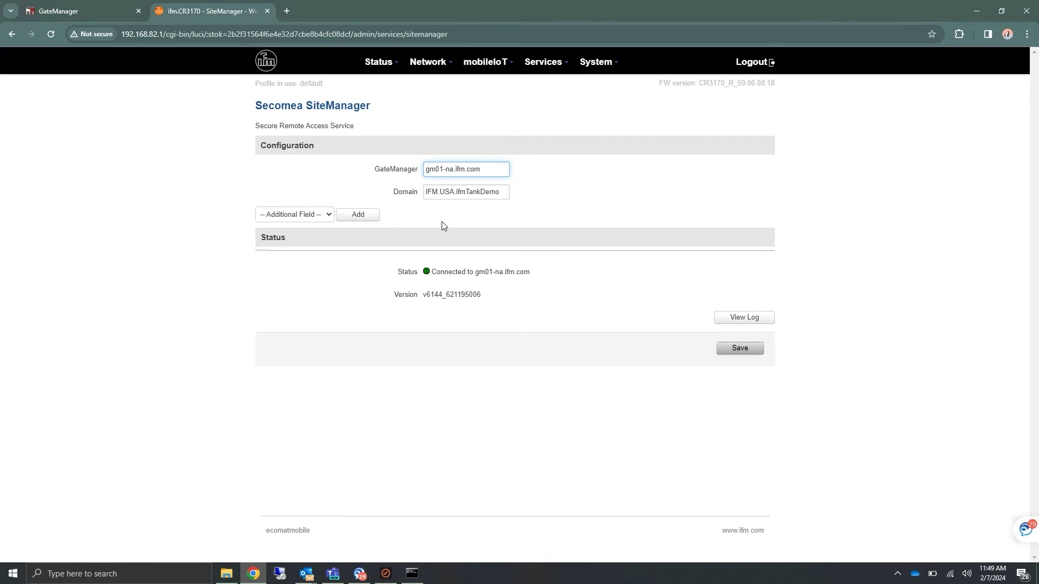
{"action": "double_click", "coordinate": [467, 195]}
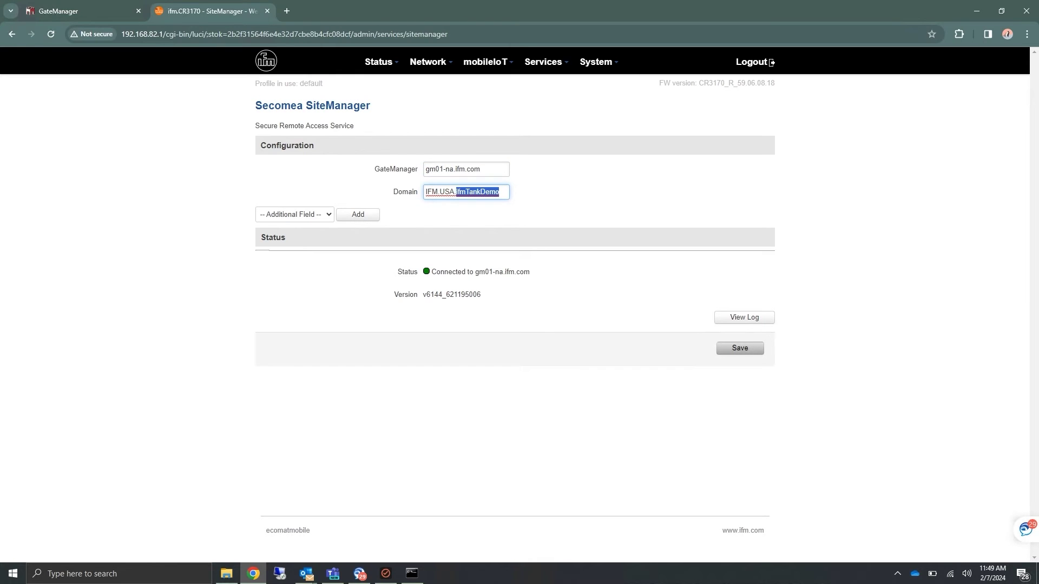
{"action": "key", "text": "BackSpace"}
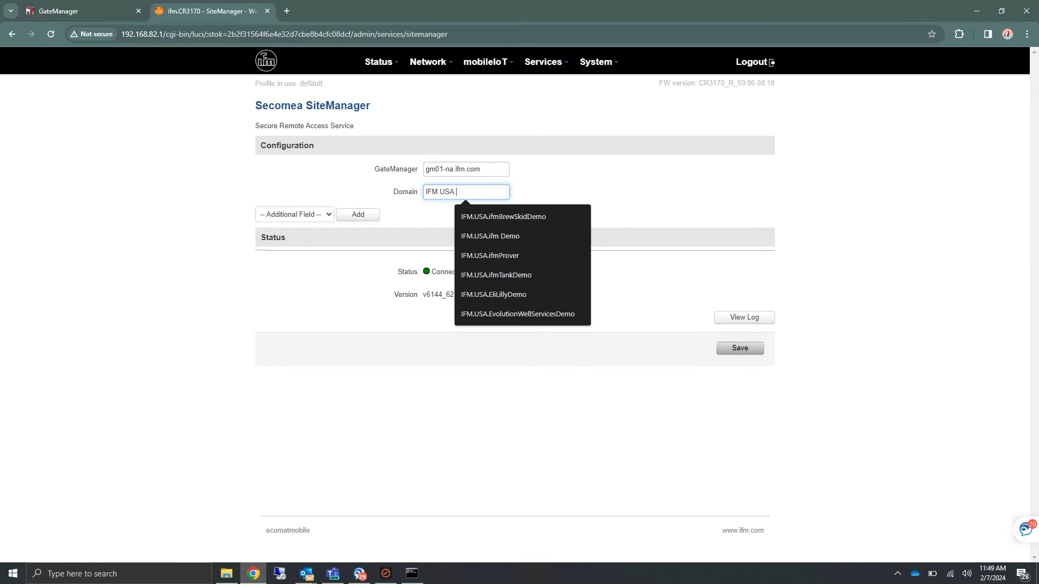
{"action": "key", "text": "BackSpace"}
{"action": "key", "text": "BackSpace"}
{"action": "key", "text": "BackSpace"}
{"action": "key", "text": "BackSpace"}
{"action": "key", "text": "BackSpace"}
{"action": "key", "text": "BackSpace"}
{"action": "key", "text": "BackSpace"}
{"action": "key", "text": "BackSpace"}
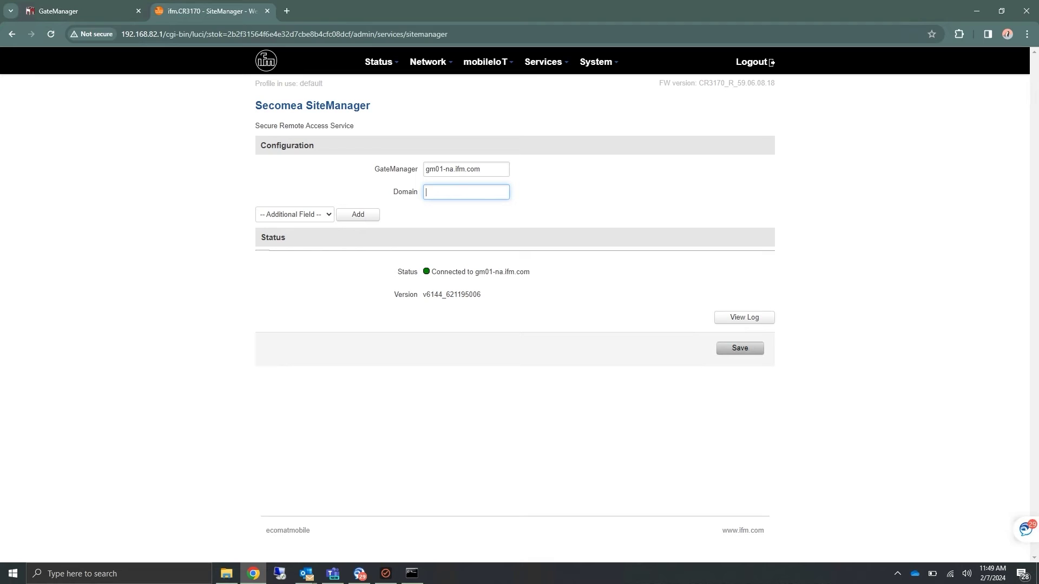
{"action": "key", "text": "ctrl+v"}
{"action": "left_click", "coordinate": [740, 352]}
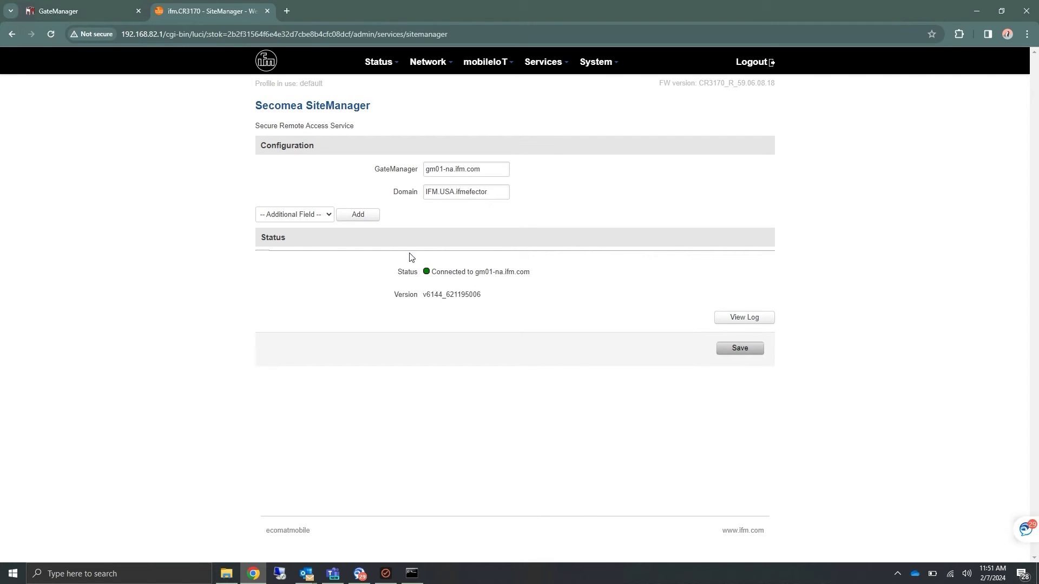
{"action": "key", "text": "ctrl+Tab"}
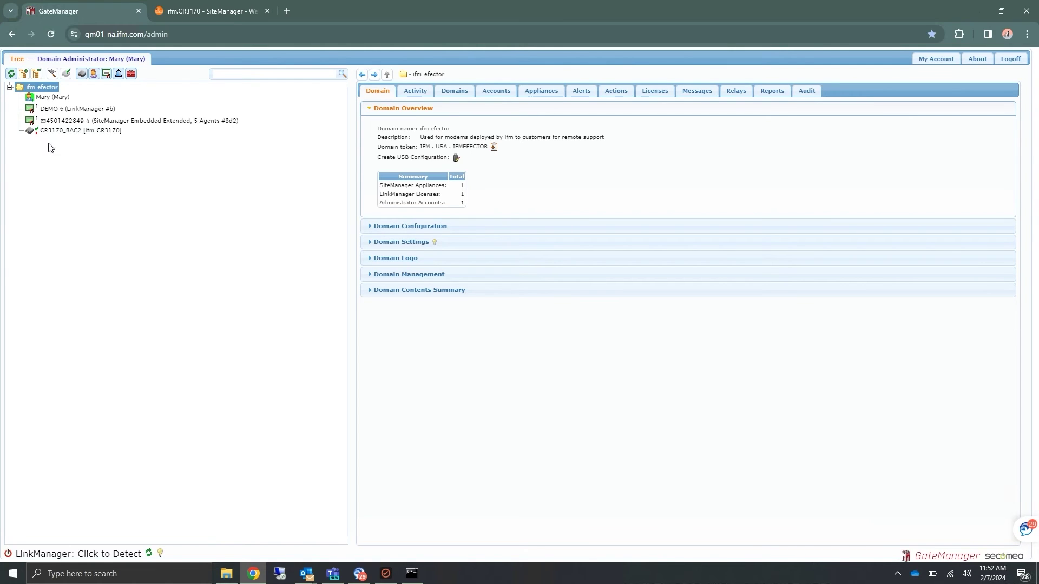
Bind the SiteManager Embedded Extended, 5 Agents license to CR3170_BAC2 and attach it here.
{"action": "left_click", "coordinate": [52, 136]}
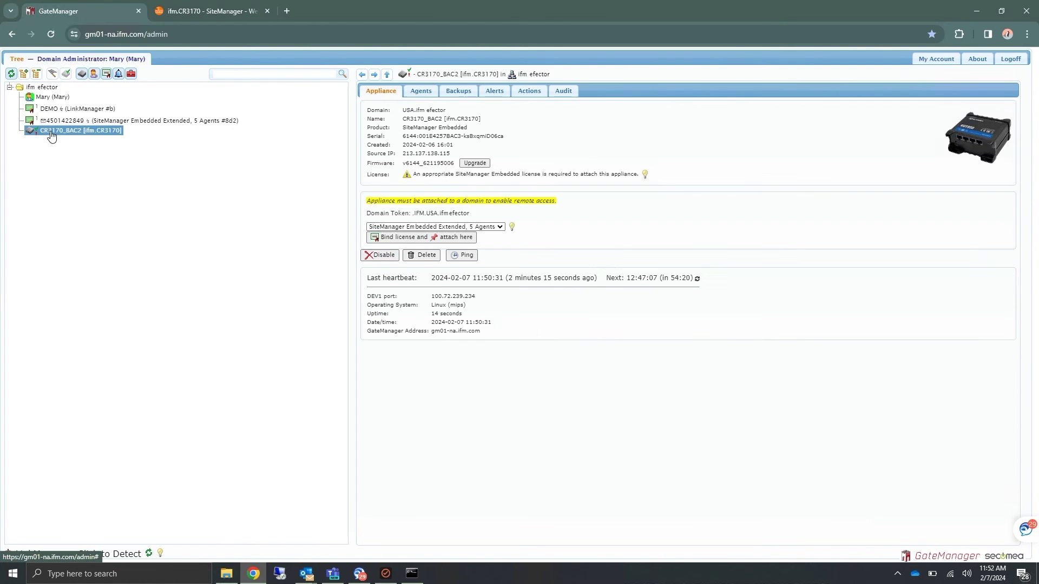
{"action": "left_click", "coordinate": [396, 241]}
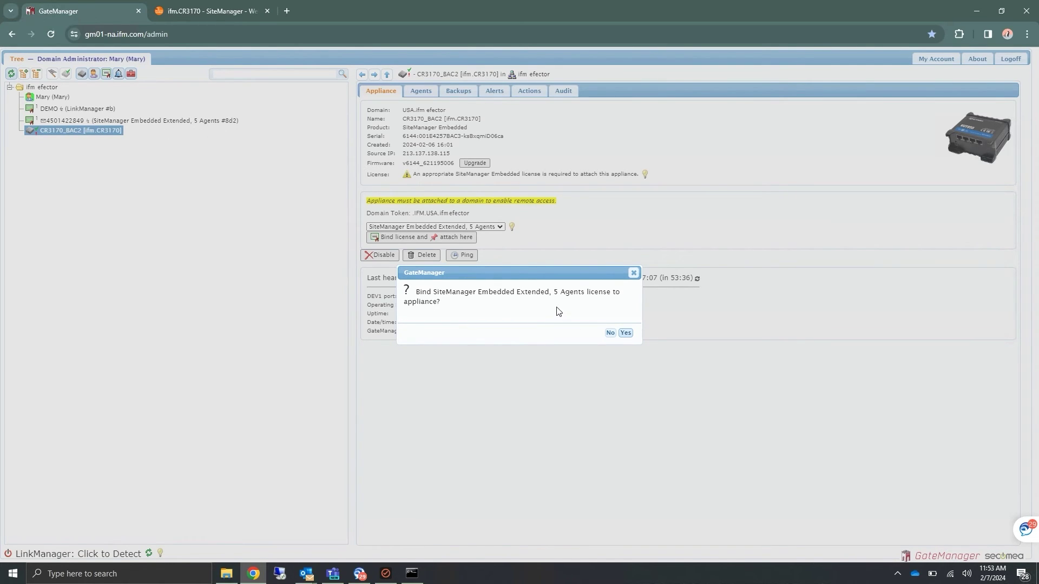
{"action": "left_click", "coordinate": [626, 333]}
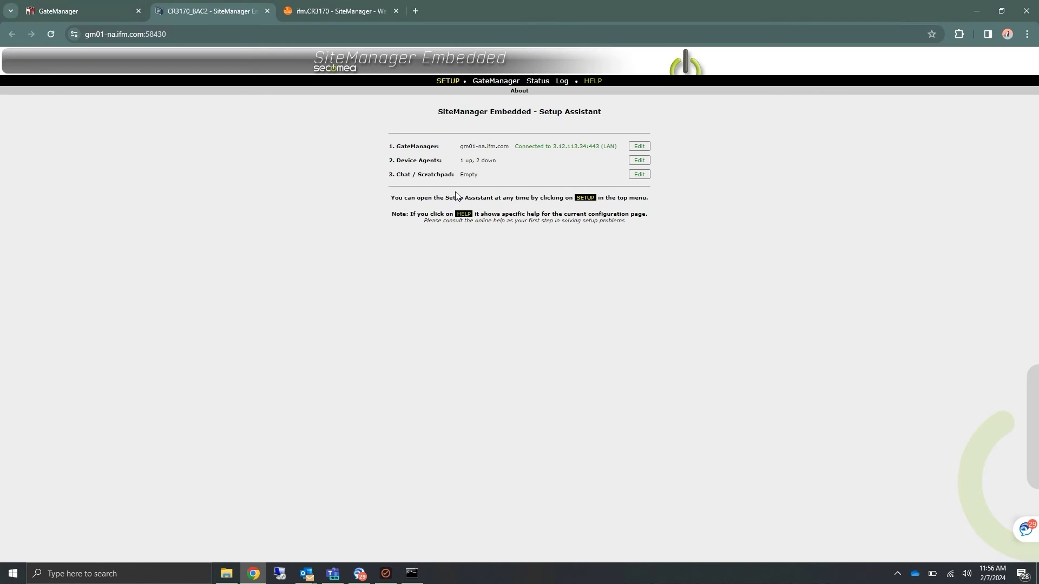
Edit the device agent, keeping vendor GENERIC and device type Subnet for 192.168.82.0/24.
{"action": "left_click", "coordinate": [639, 160]}
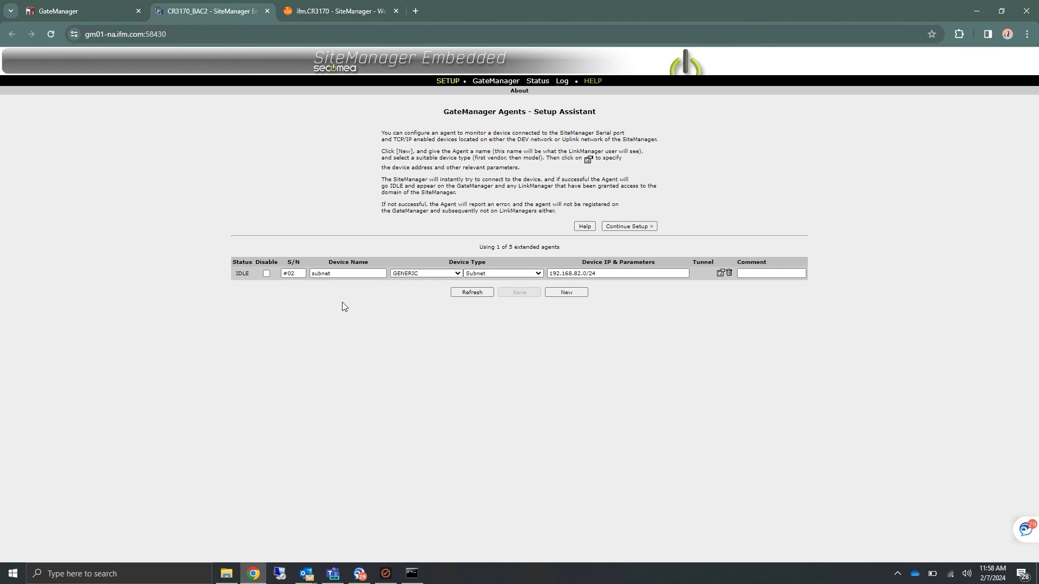
{"action": "left_click", "coordinate": [458, 273]}
{"action": "left_click", "coordinate": [531, 274]}
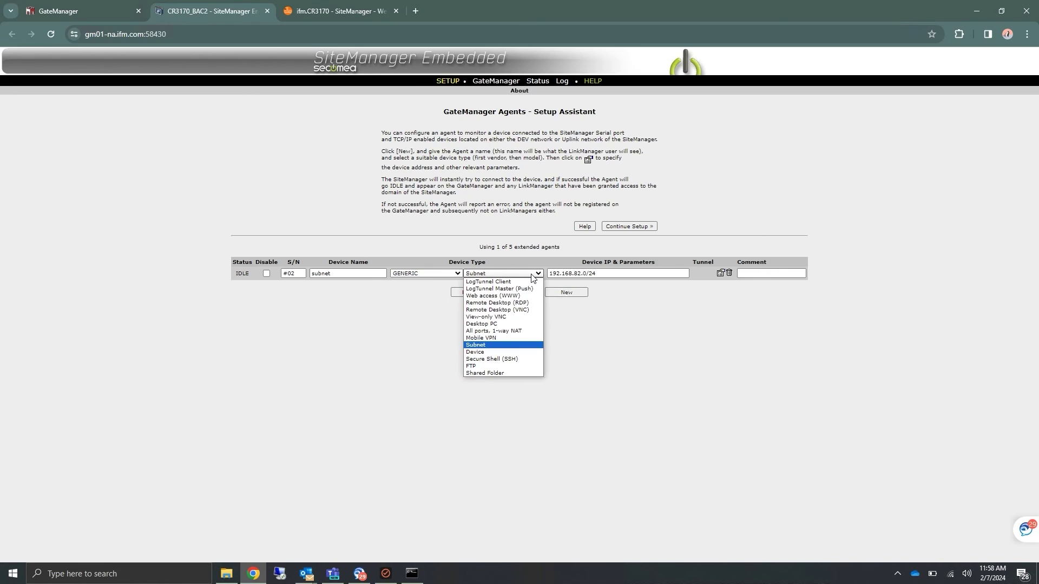
{"action": "left_click", "coordinate": [612, 306]}
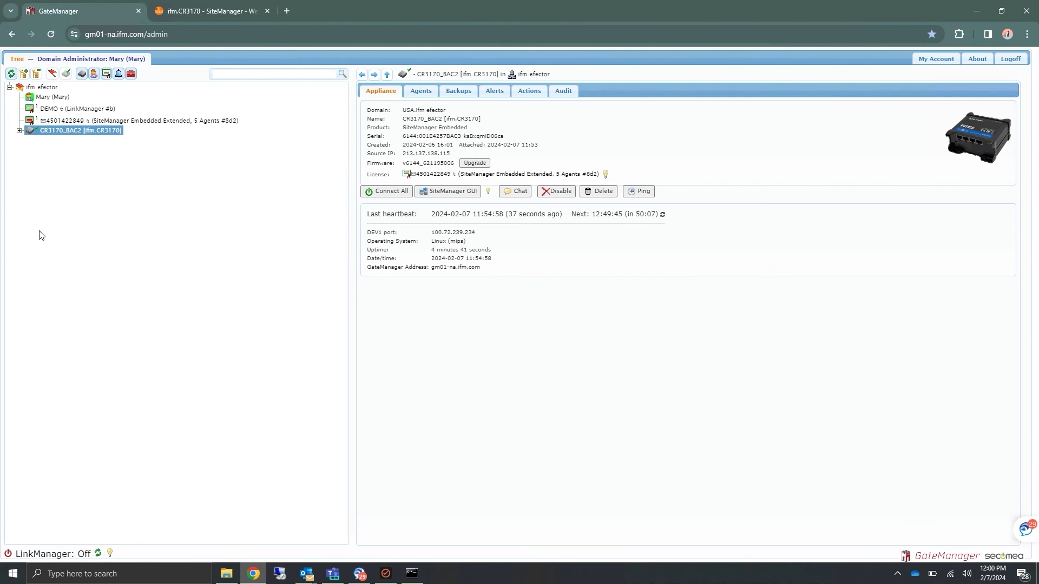
Expand CR3170_BAC2 to show its agents and connect to all of them via LinkManager.
{"action": "left_click", "coordinate": [19, 130]}
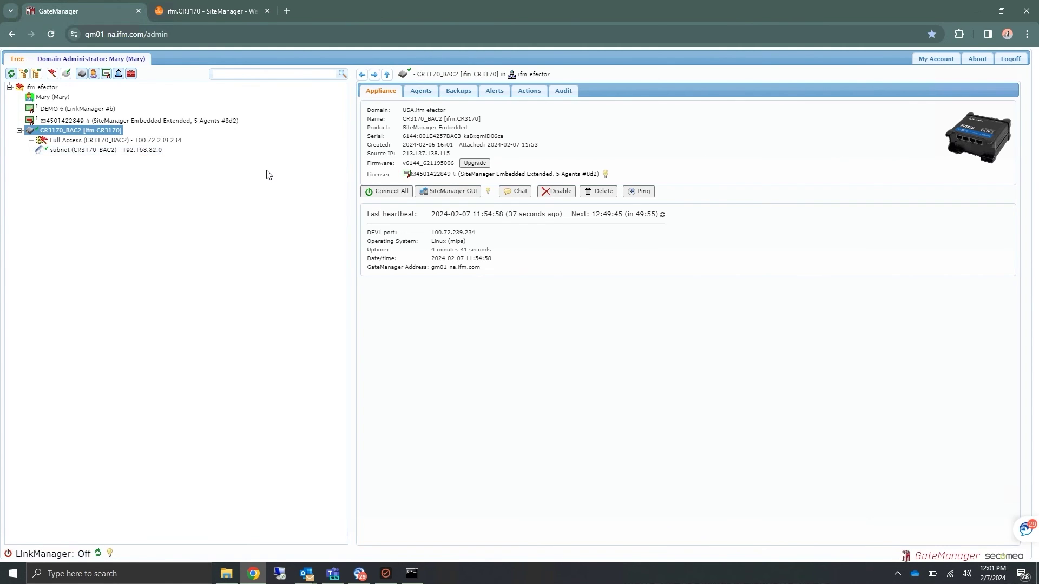
{"action": "left_click", "coordinate": [377, 192]}
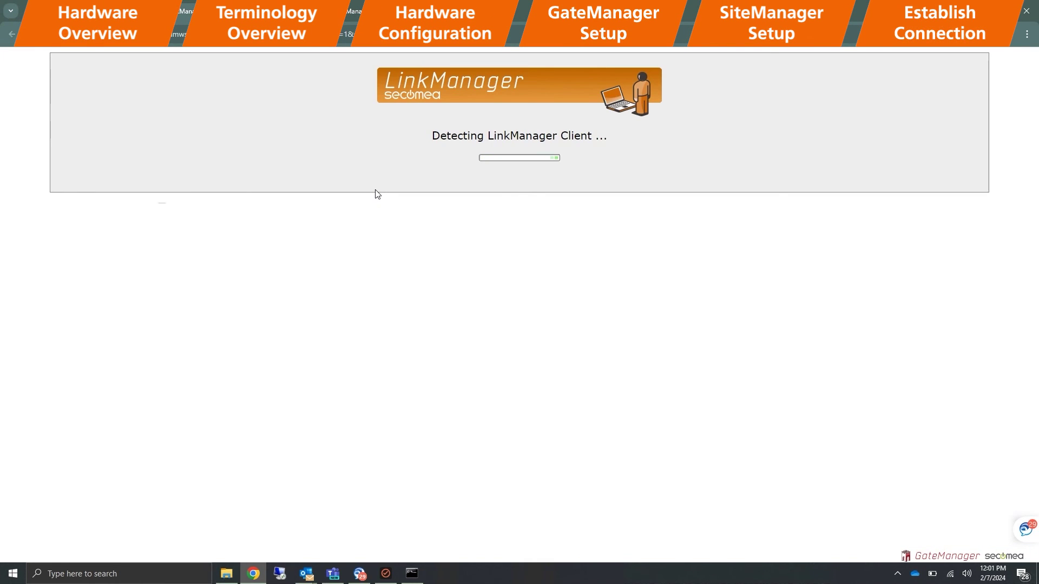